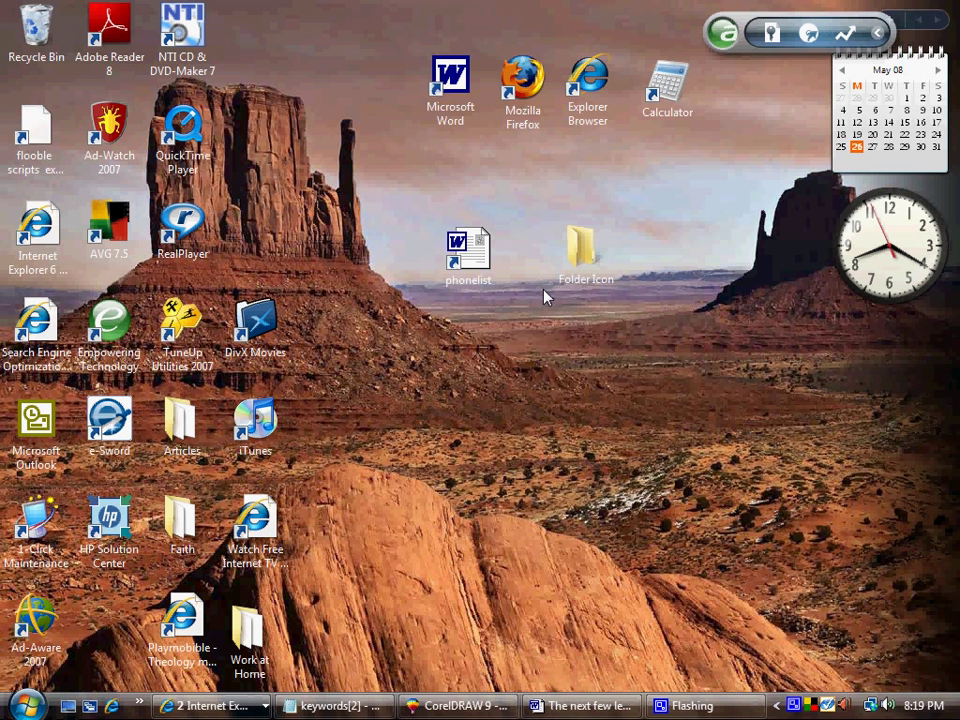
Step: Open the phonelist document in Word, then minimize both Word windows to show the desktop
{"action": "double_click", "coordinate": [474, 258]}
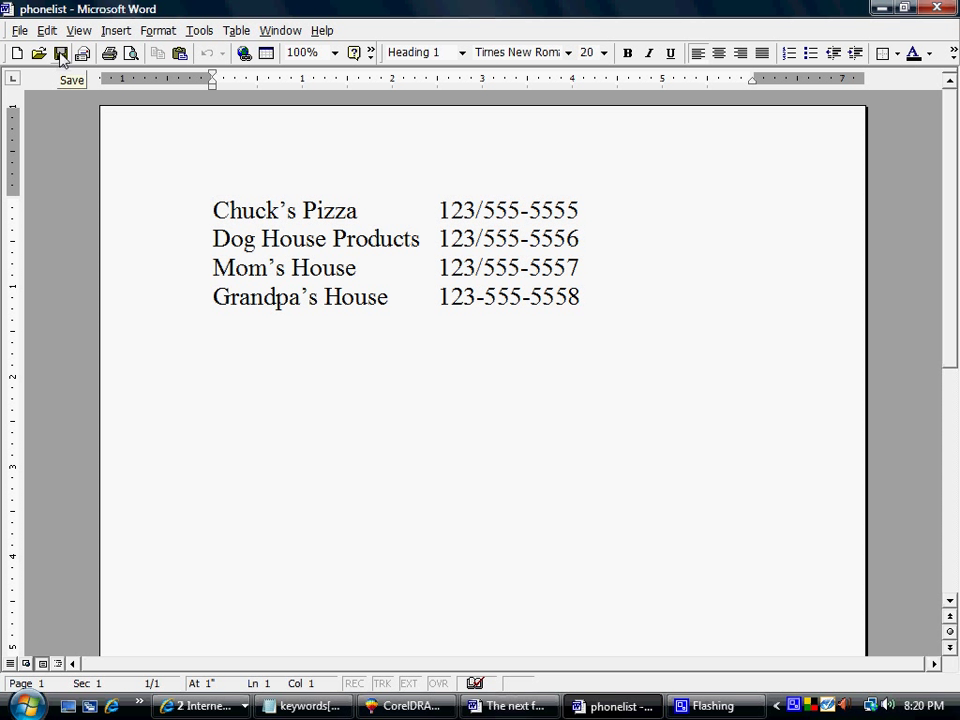
{"action": "left_click", "coordinate": [882, 8]}
{"action": "left_click", "coordinate": [884, 8]}
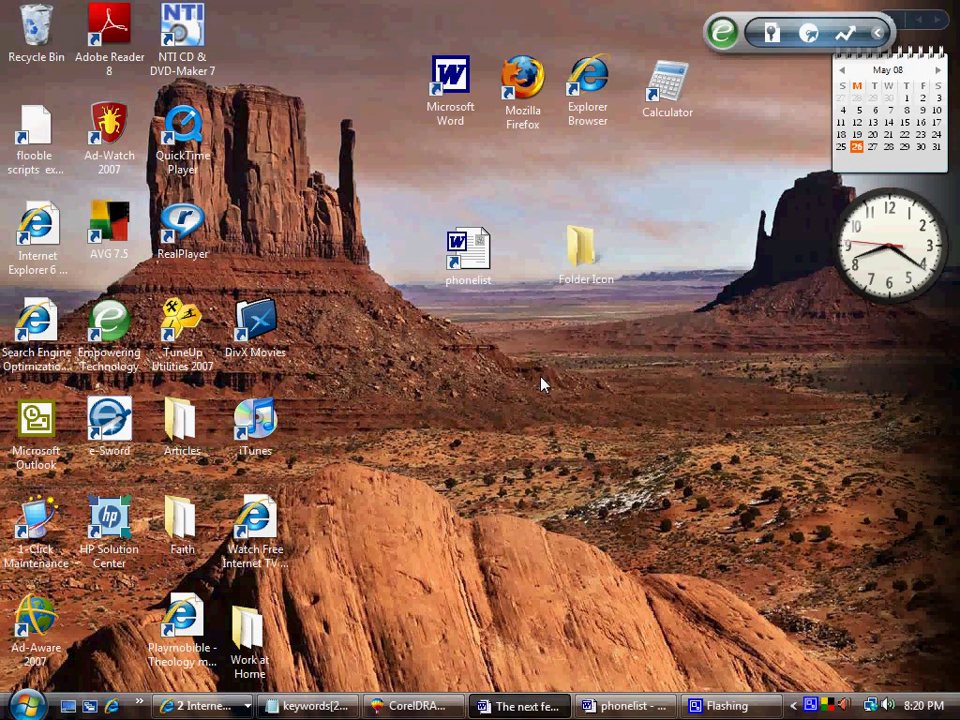
Step: Create a new desktop folder from the New menu and name it 'Mom's Folder'
{"action": "right_click", "coordinate": [423, 349]}
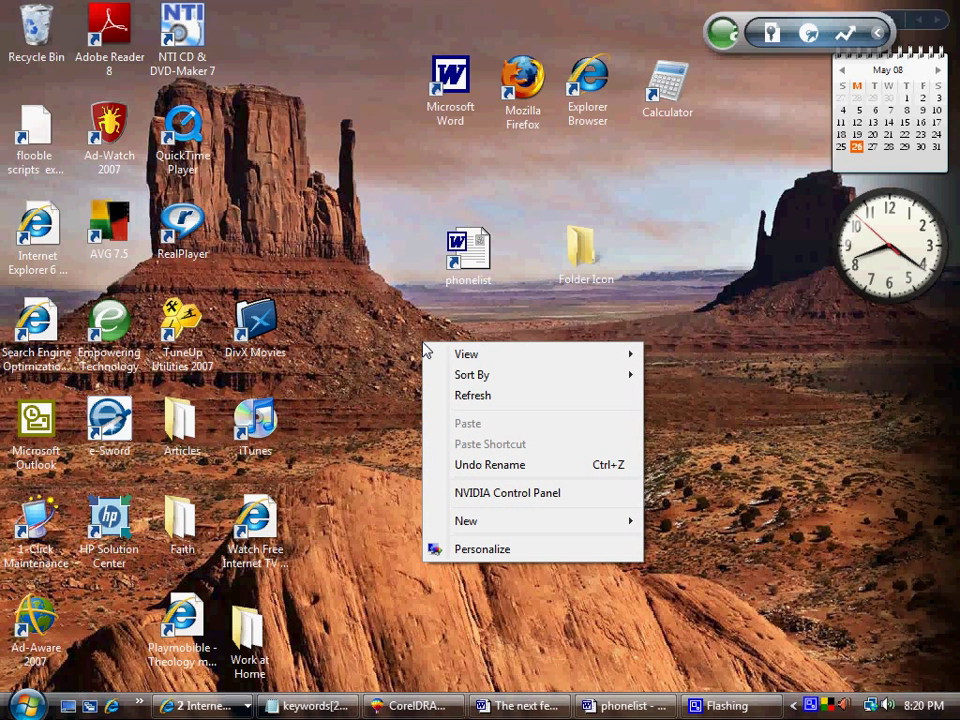
{"action": "mouse_move", "coordinate": [474, 526]}
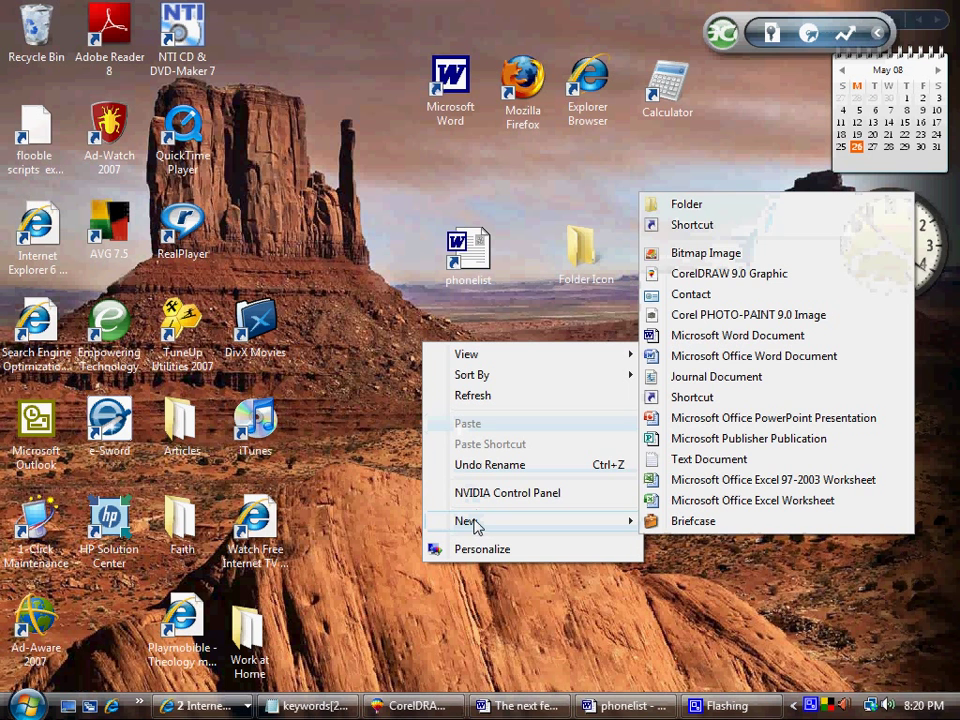
{"action": "left_click", "coordinate": [681, 206]}
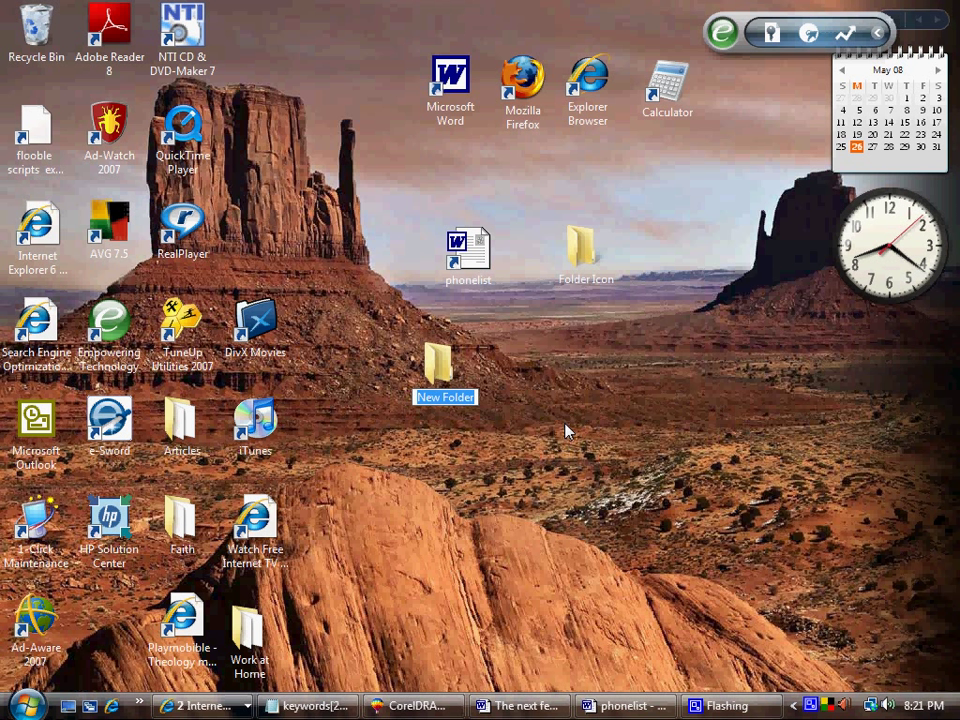
{"action": "type", "text": "Mom's F"}
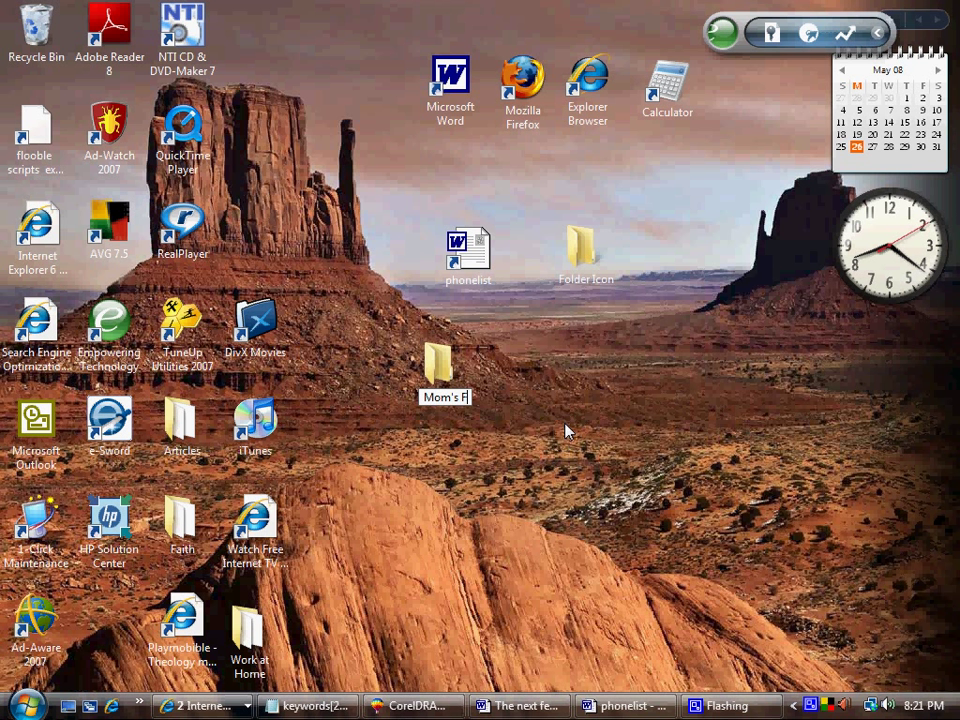
{"action": "type", "text": "older"}
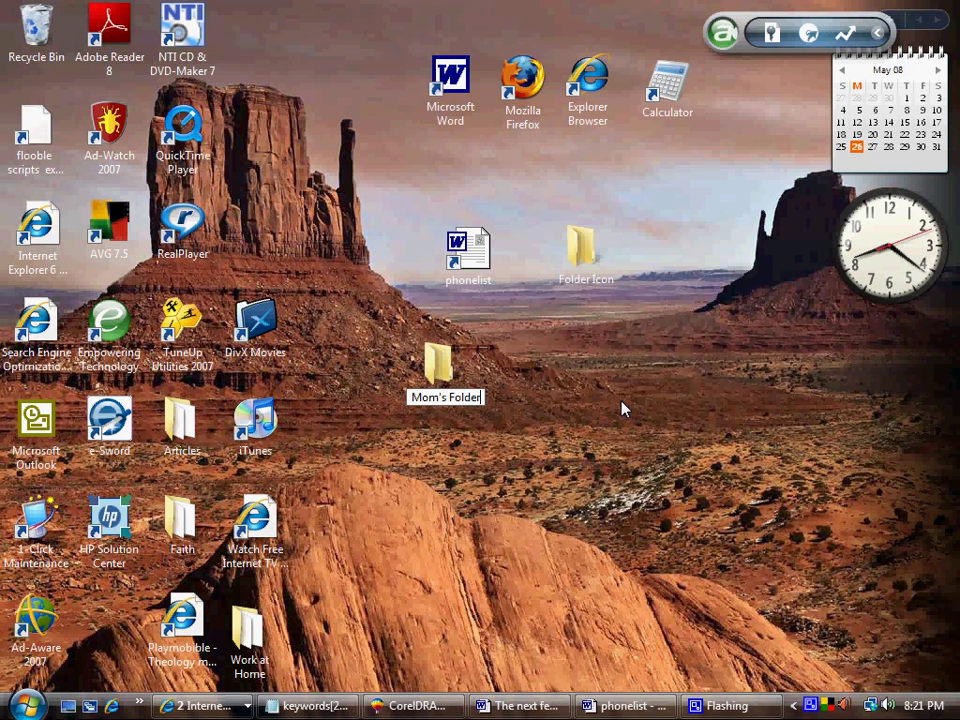
{"action": "key", "text": "Return"}
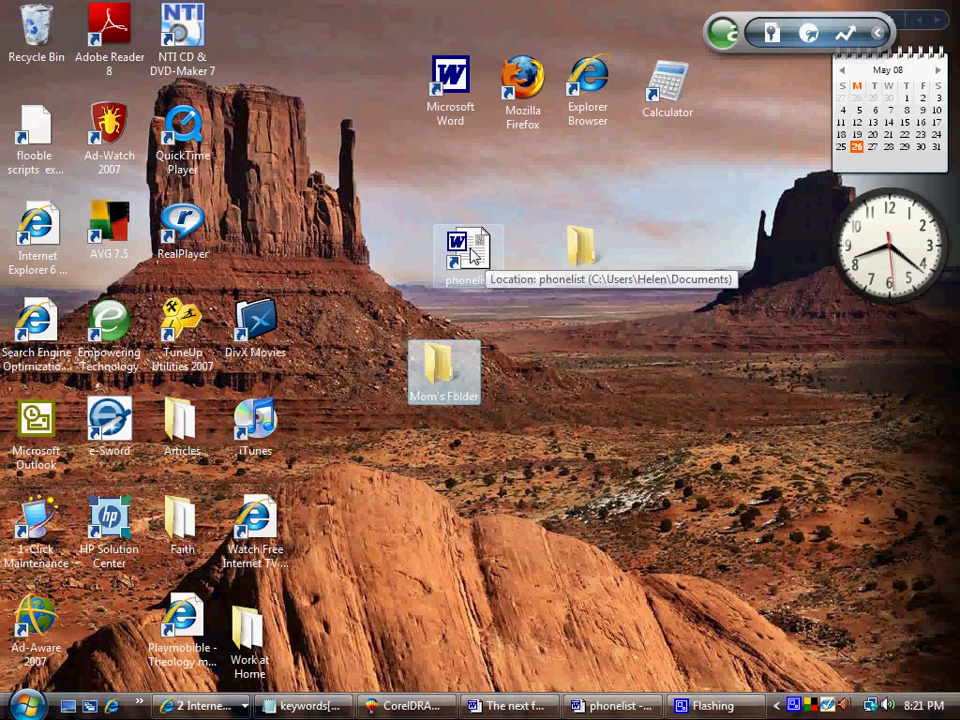
Step: Drop the phonelist shortcut, then the Mozilla Firefox shortcut, onto Mom's Folder
{"action": "left_click", "coordinate": [474, 255]}
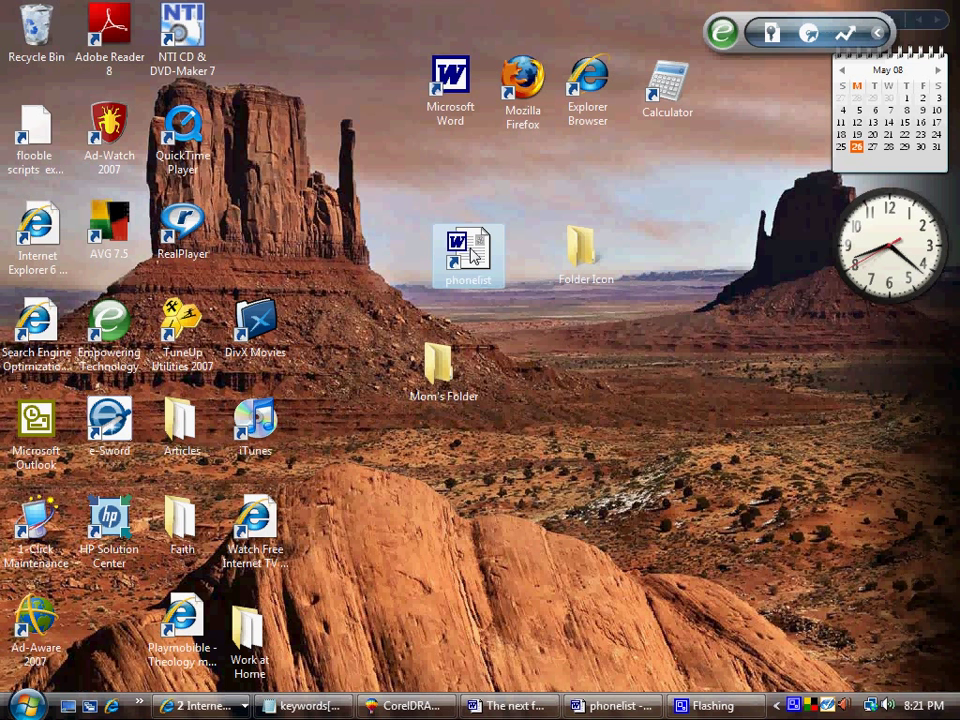
{"action": "left_click_drag", "start_coordinate": [474, 256], "coordinate": [444, 377]}
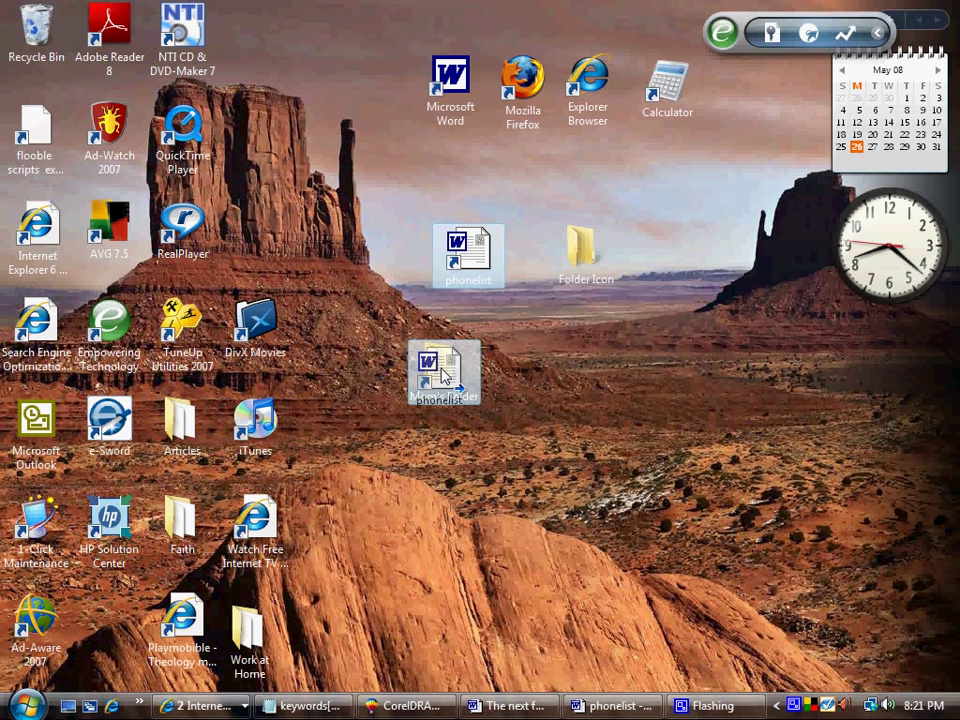
{"action": "left_click_drag", "start_coordinate": [442, 373], "coordinate": [443, 373]}
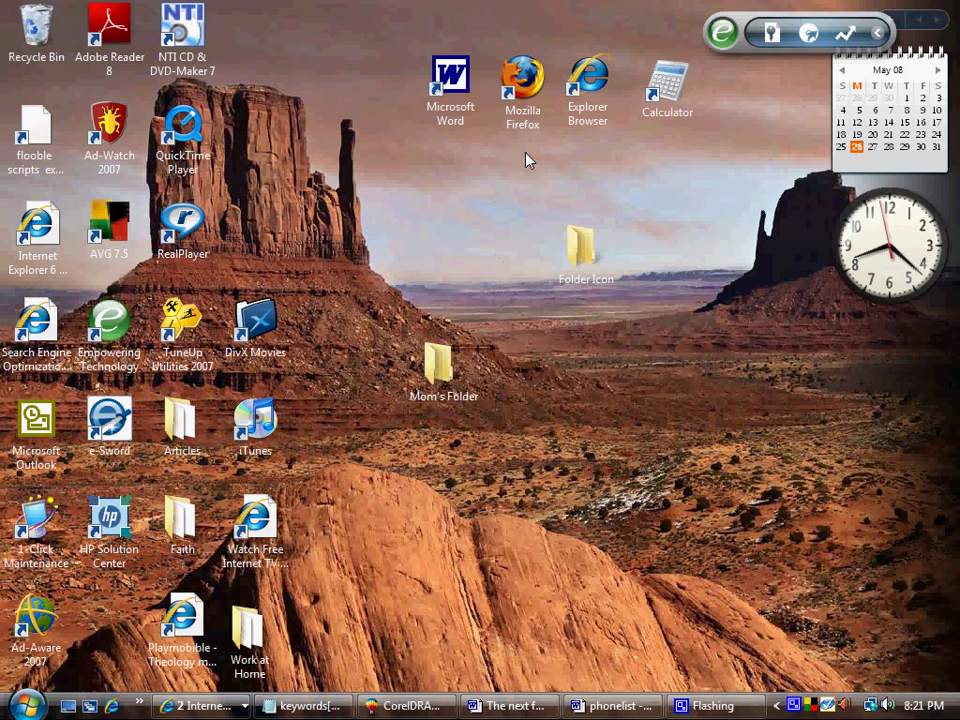
{"action": "left_click", "coordinate": [522, 90]}
{"action": "left_click_drag", "start_coordinate": [522, 90], "coordinate": [447, 371]}
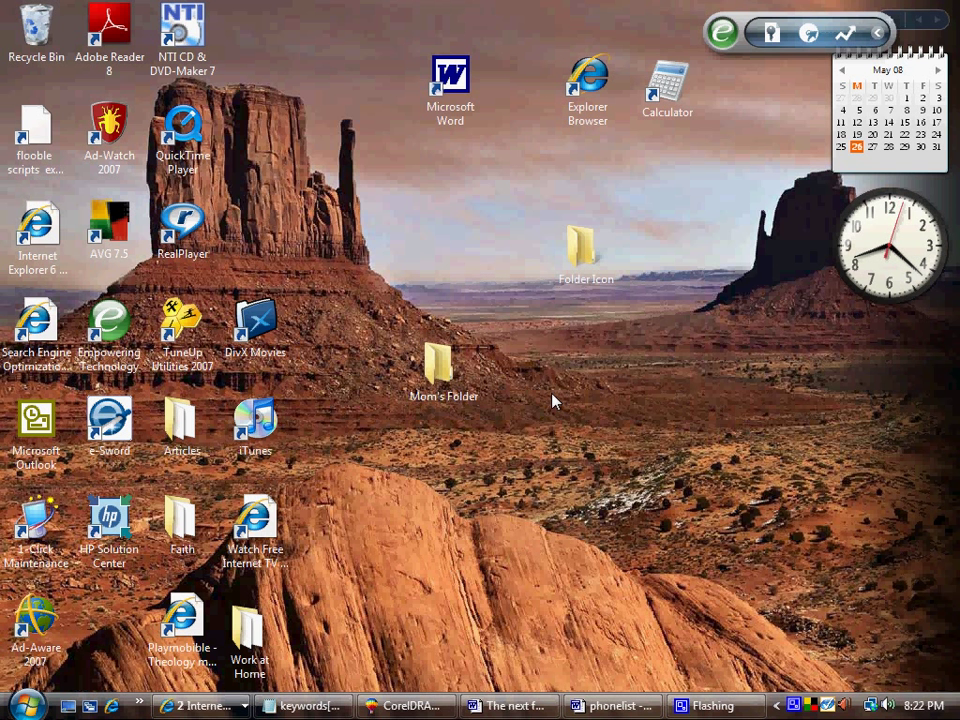
Step: Check that Mom's Folder holds Mozilla Firefox and phonelist, then move it up beside Folder Icon
{"action": "double_click", "coordinate": [434, 367]}
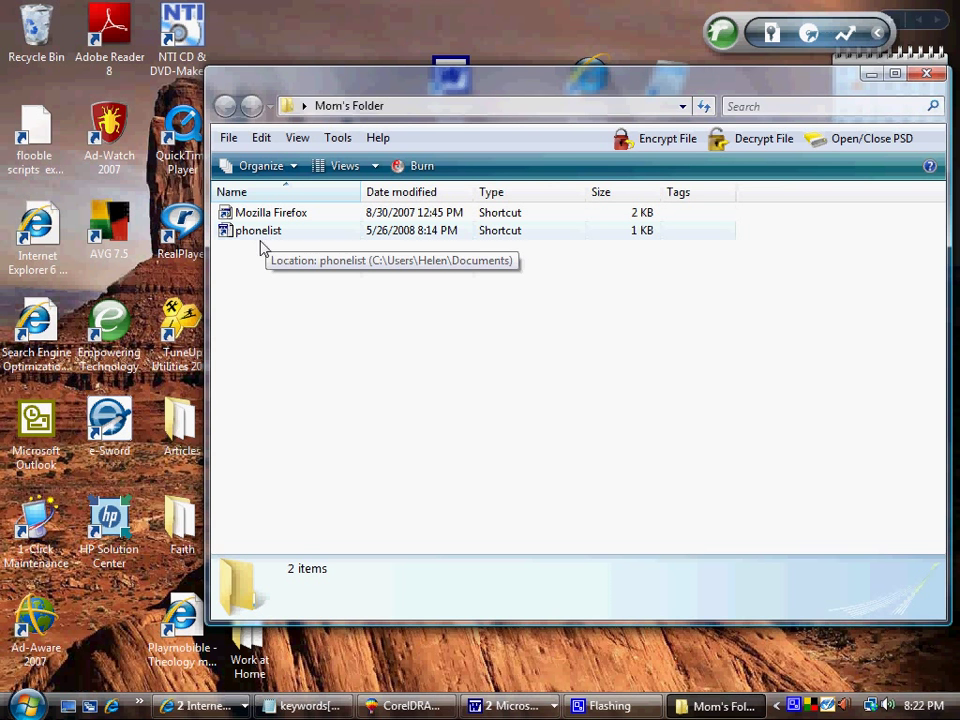
{"action": "left_click", "coordinate": [930, 76]}
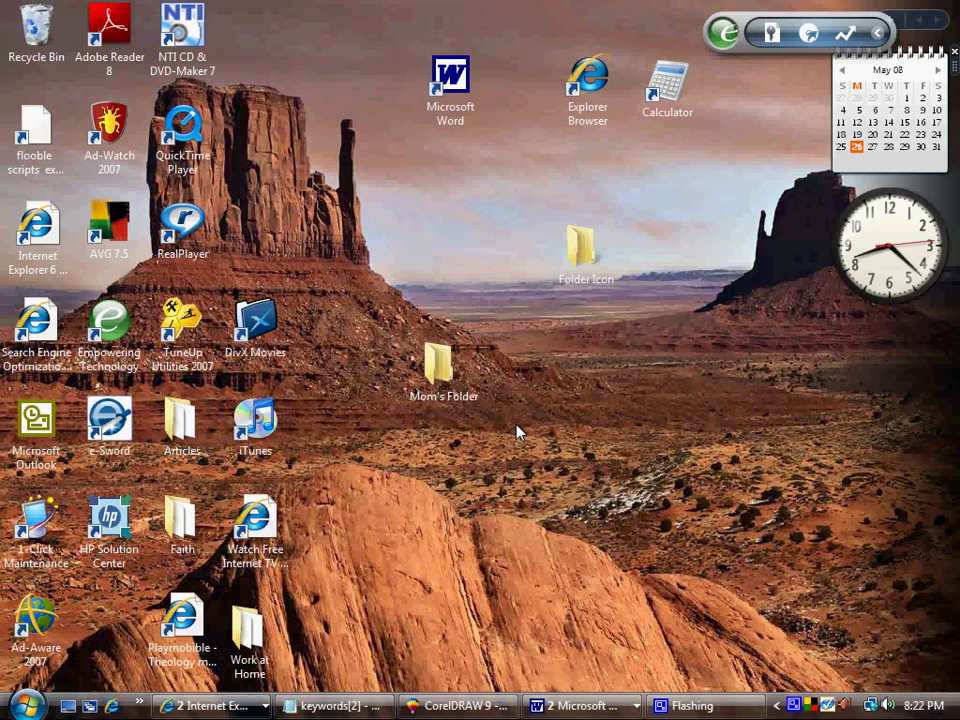
{"action": "left_click_drag", "start_coordinate": [440, 368], "coordinate": [409, 245]}
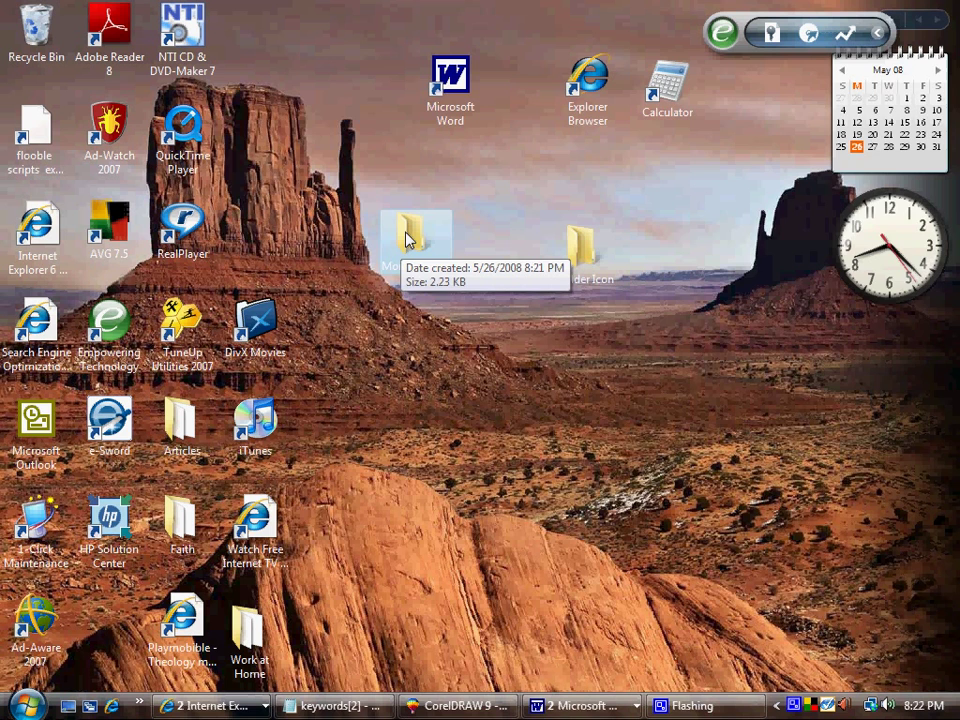
Step: Return the Mozilla Firefox and phonelist shortcuts from Mom's Folder to the desktop, then close the folder
{"action": "double_click", "coordinate": [407, 238]}
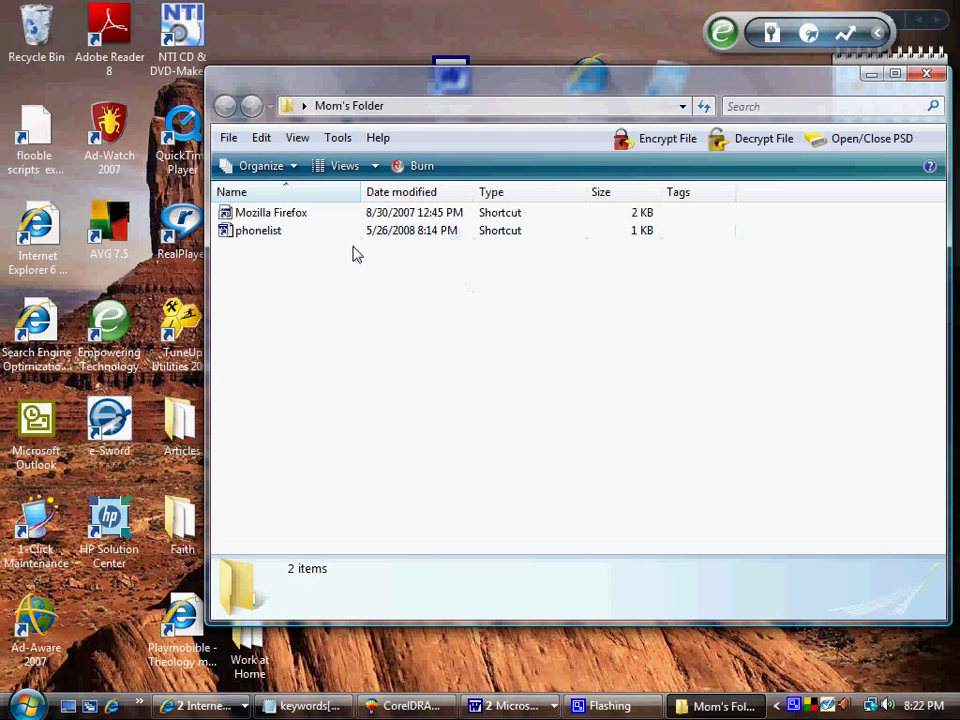
{"action": "left_click", "coordinate": [288, 221]}
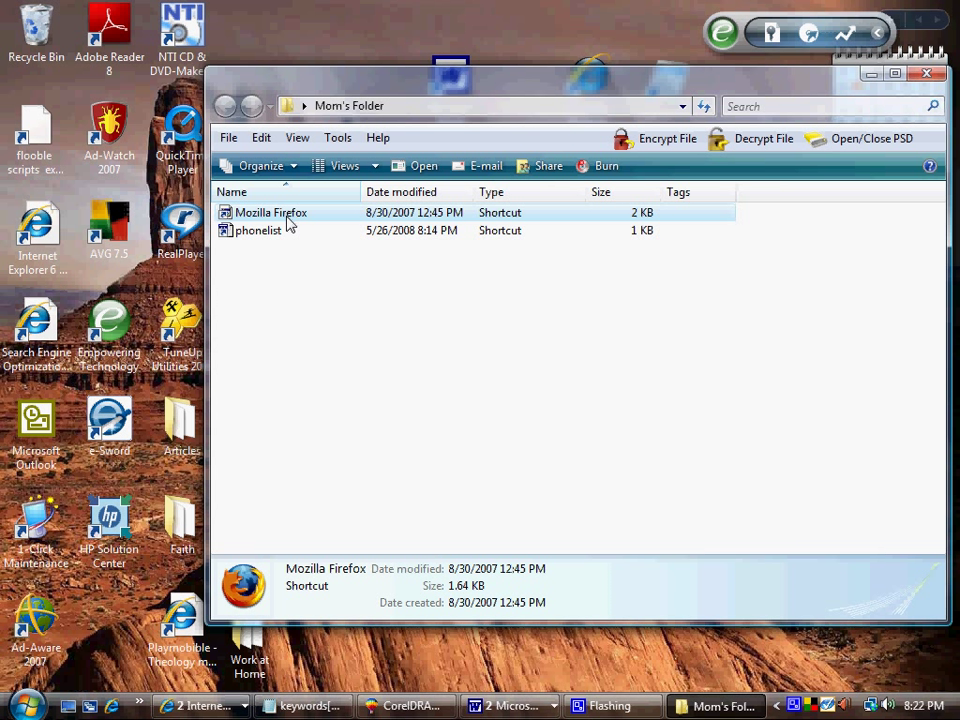
{"action": "left_click_drag", "start_coordinate": [288, 221], "coordinate": [360, 52]}
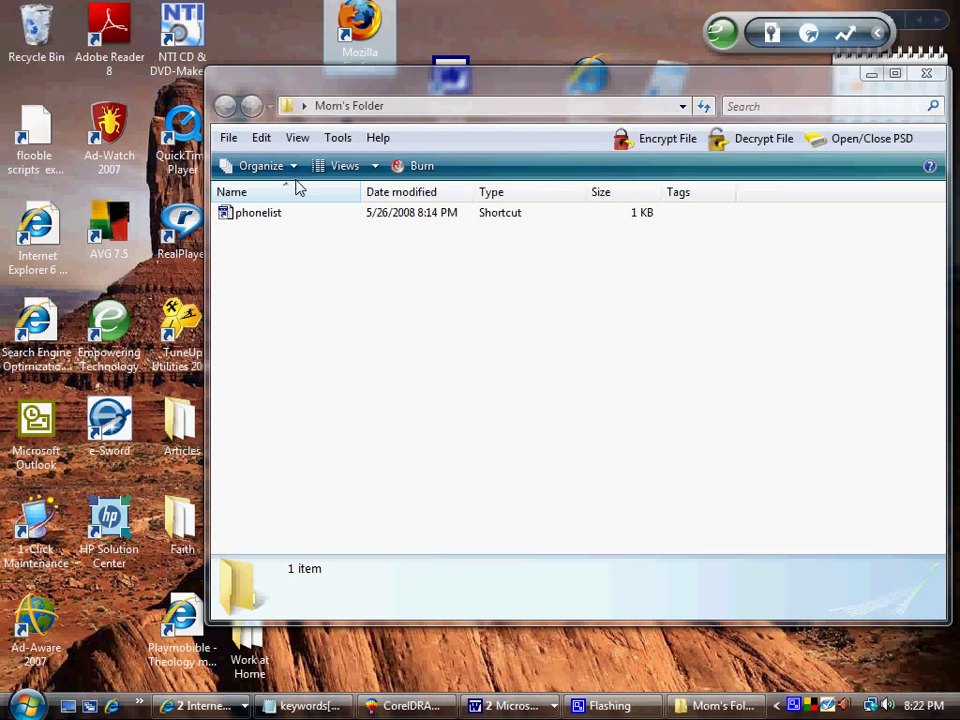
{"action": "left_click", "coordinate": [265, 217]}
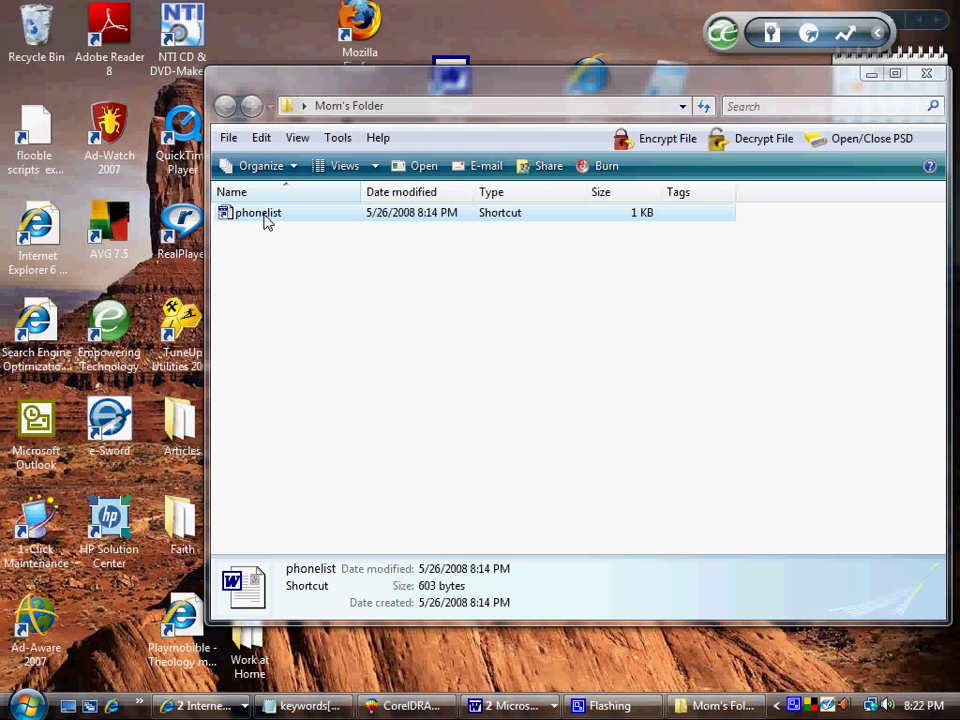
{"action": "left_click_drag", "start_coordinate": [265, 215], "coordinate": [521, 53]}
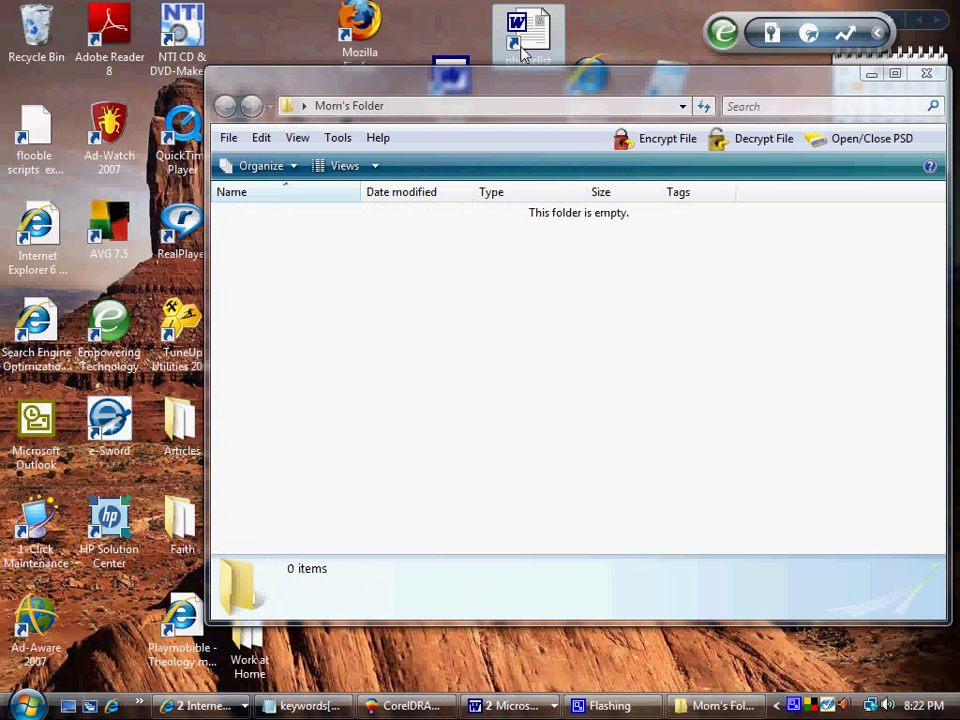
{"action": "left_click", "coordinate": [927, 76]}
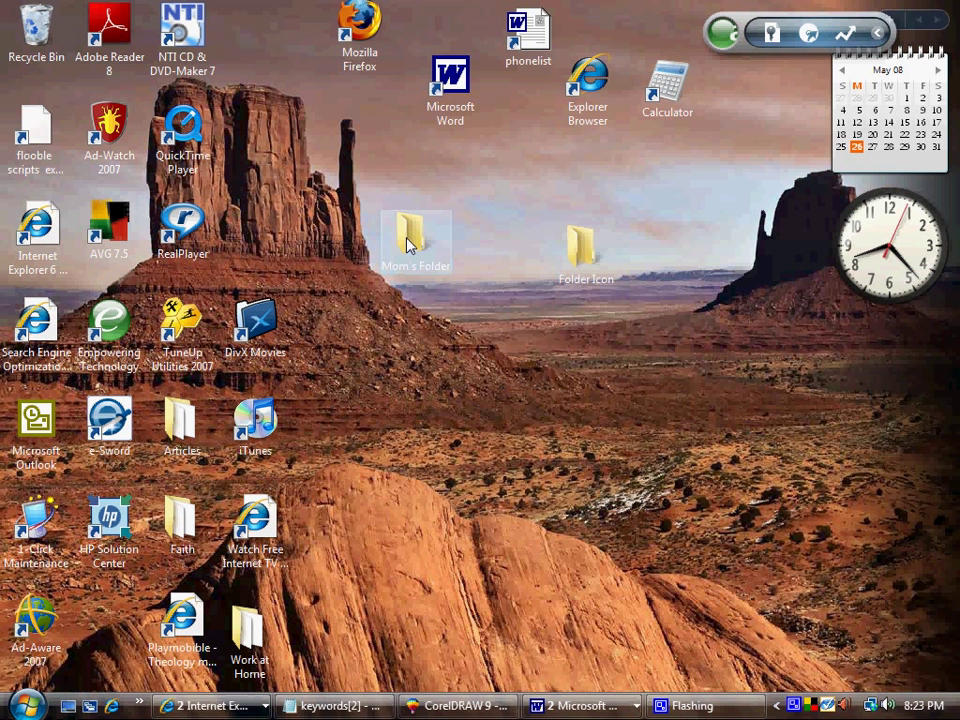
Step: Start renaming Mom's Folder, then cancel so it keeps its original name
{"action": "mouse_move", "coordinate": [407, 246]}
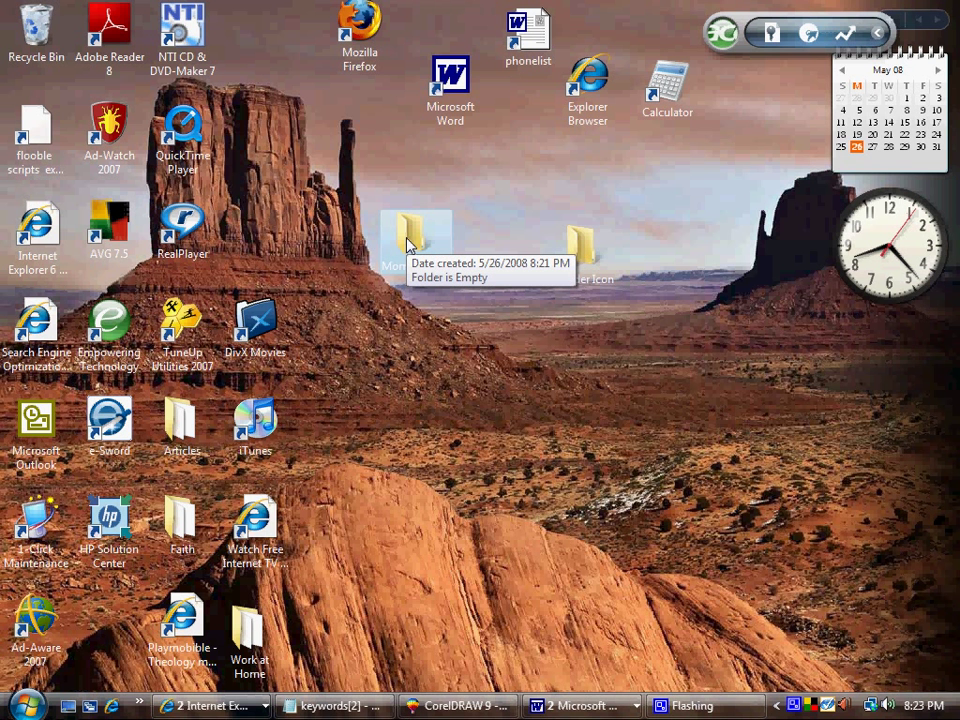
{"action": "right_click", "coordinate": [407, 246]}
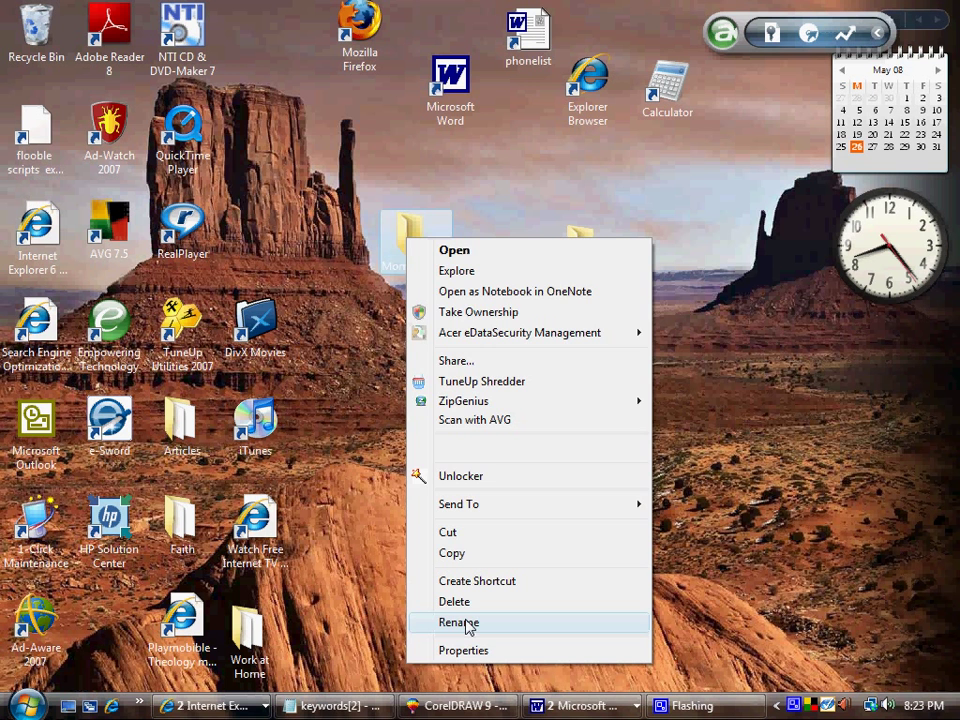
{"action": "left_click", "coordinate": [467, 624]}
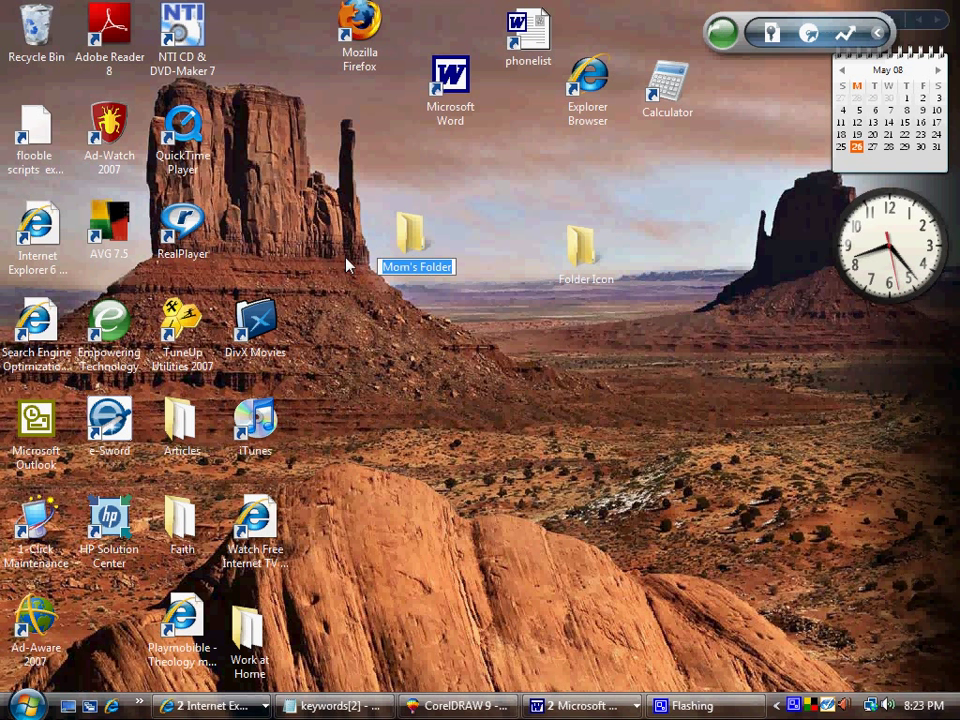
{"action": "left_click", "coordinate": [410, 236]}
Step: Delete Mom's Folder, confirming it goes to the Recycle Bin
{"action": "right_click", "coordinate": [413, 241]}
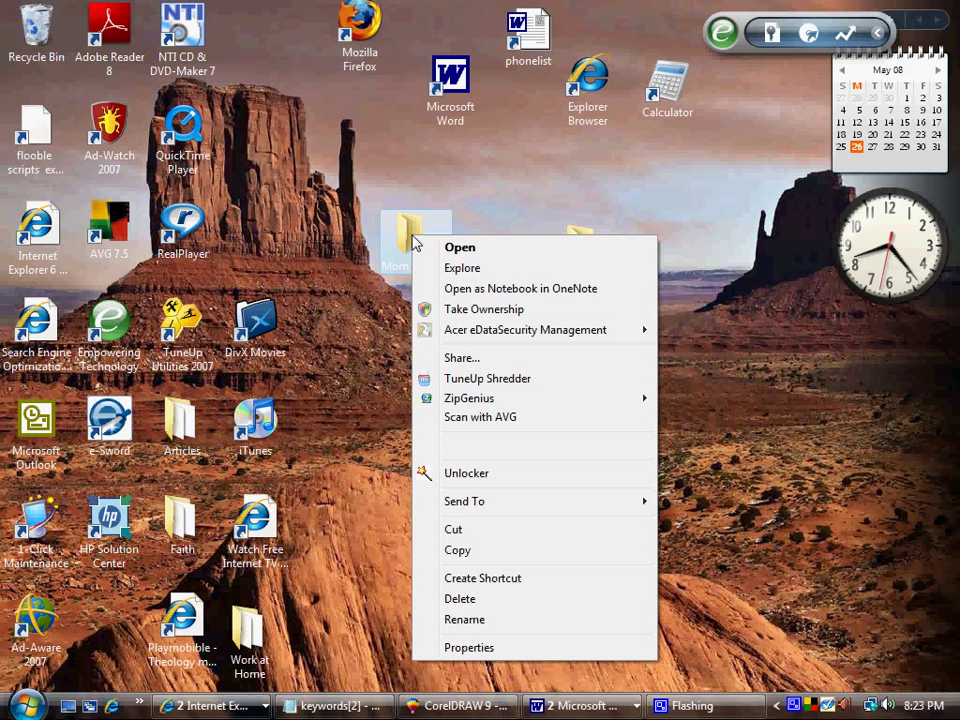
{"action": "left_click", "coordinate": [463, 600]}
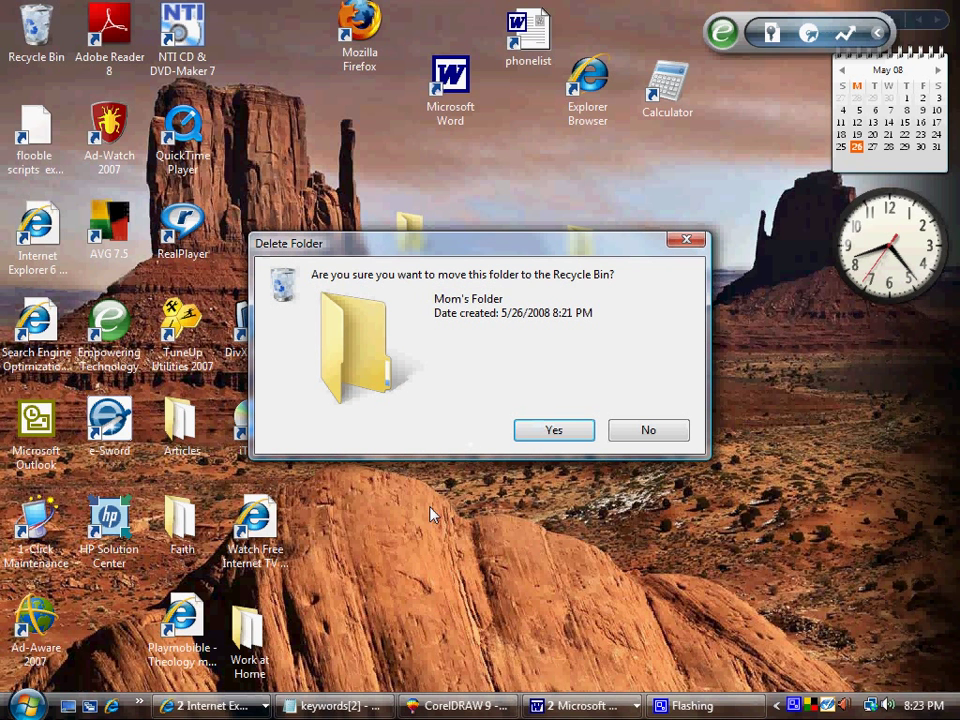
{"action": "left_click", "coordinate": [555, 431]}
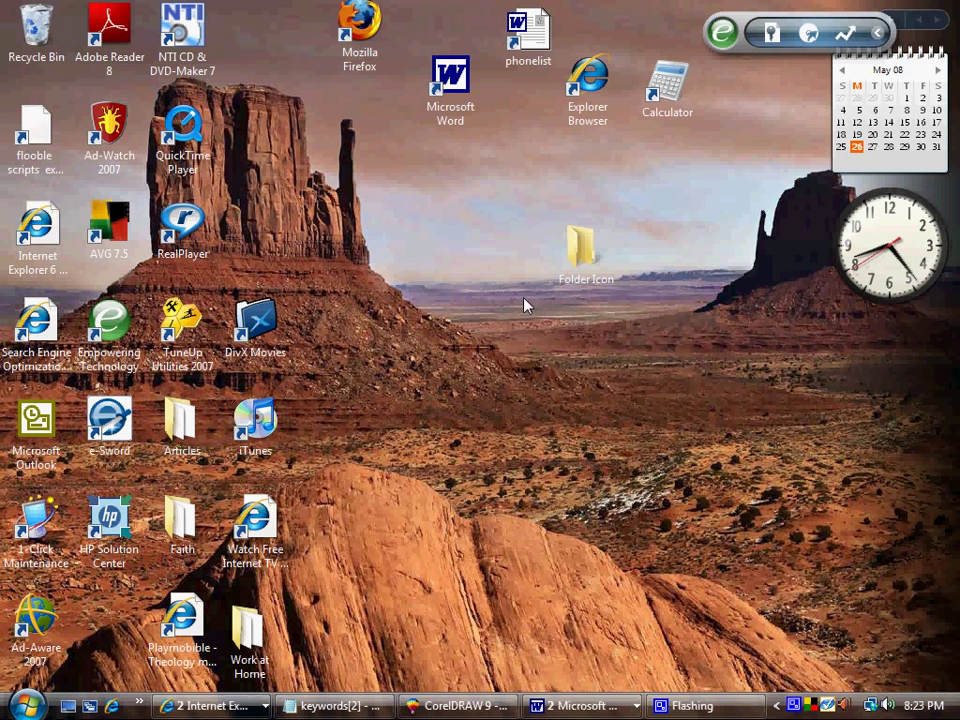
Step: Reposition the Microsoft Word, phonelist and Mozilla Firefox shortcuts near Folder Icon, closer to the screen middle
{"action": "left_click_drag", "start_coordinate": [450, 100], "coordinate": [403, 300]}
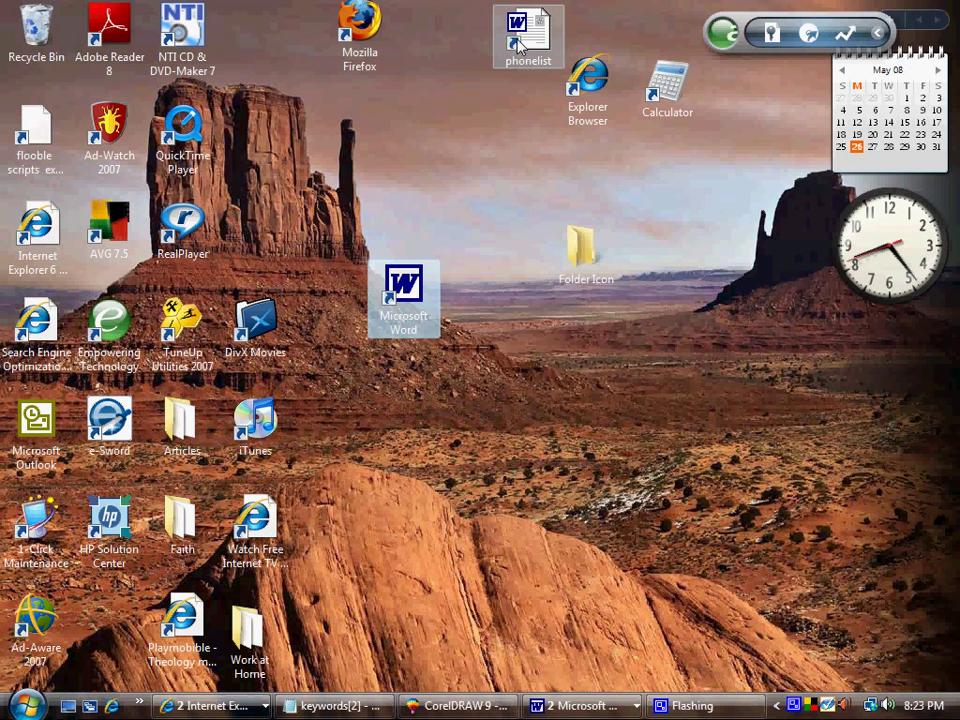
{"action": "left_click_drag", "start_coordinate": [518, 44], "coordinate": [410, 200]}
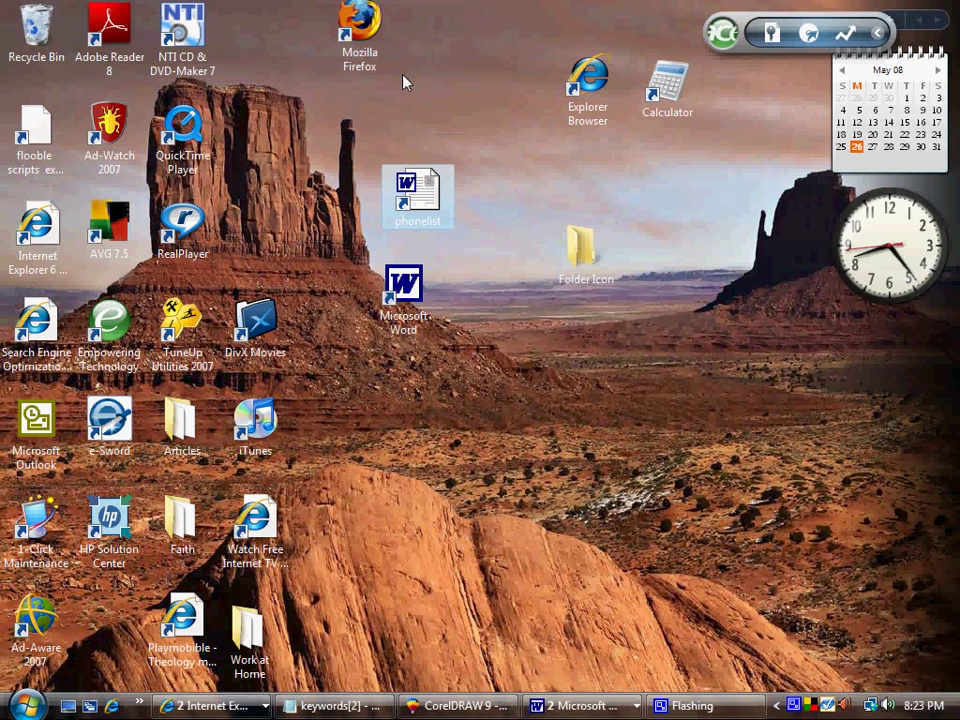
{"action": "left_click_drag", "start_coordinate": [362, 30], "coordinate": [514, 125]}
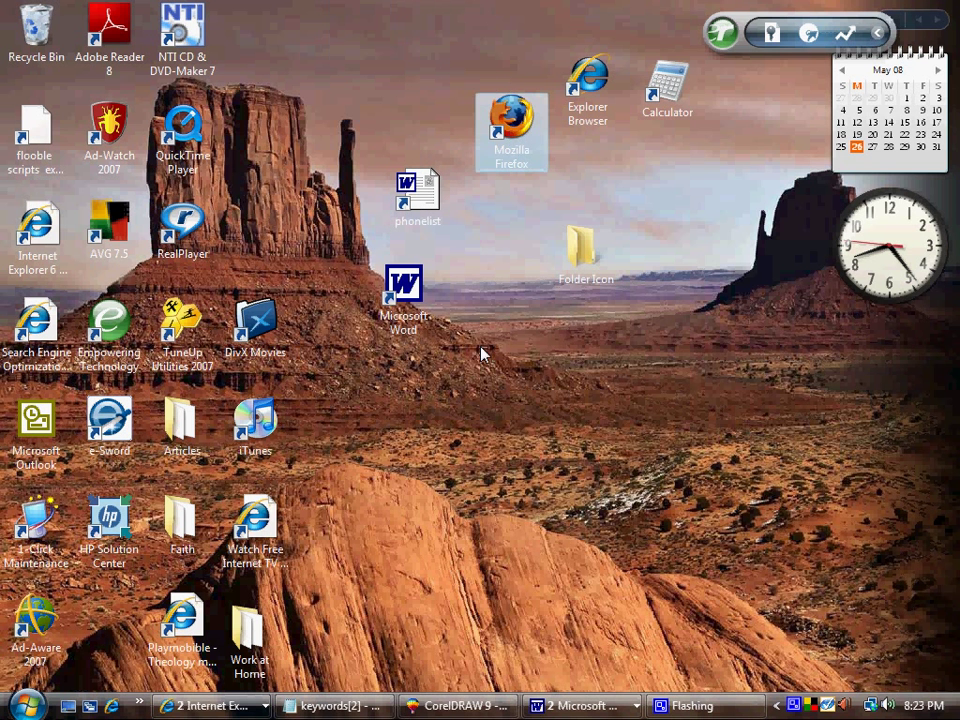
{"action": "left_click_drag", "start_coordinate": [404, 292], "coordinate": [433, 133]}
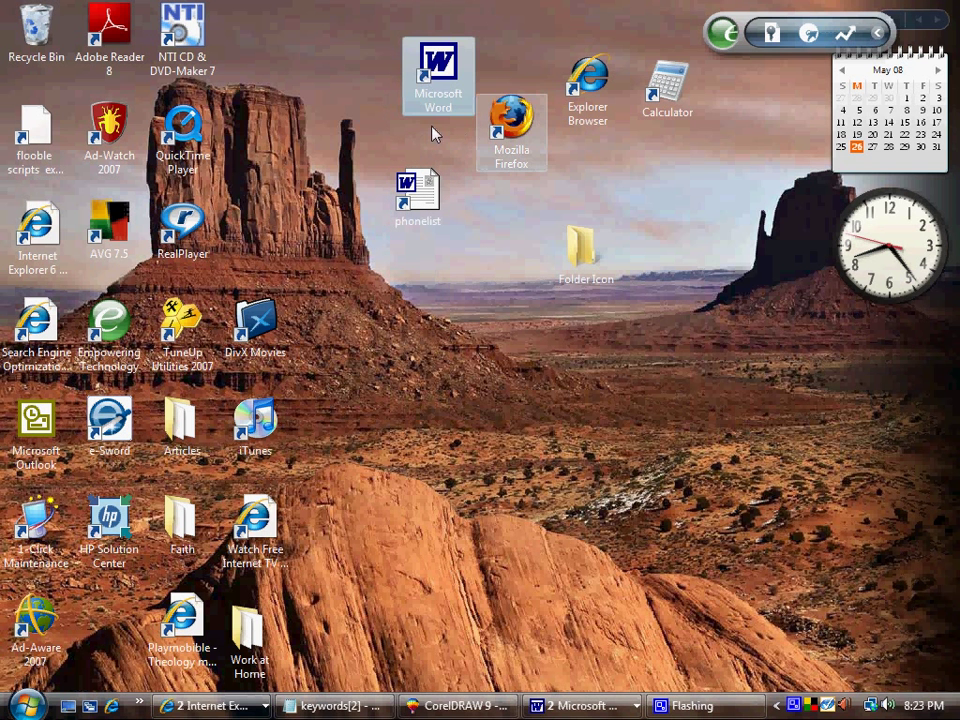
{"action": "left_click_drag", "start_coordinate": [418, 190], "coordinate": [466, 324]}
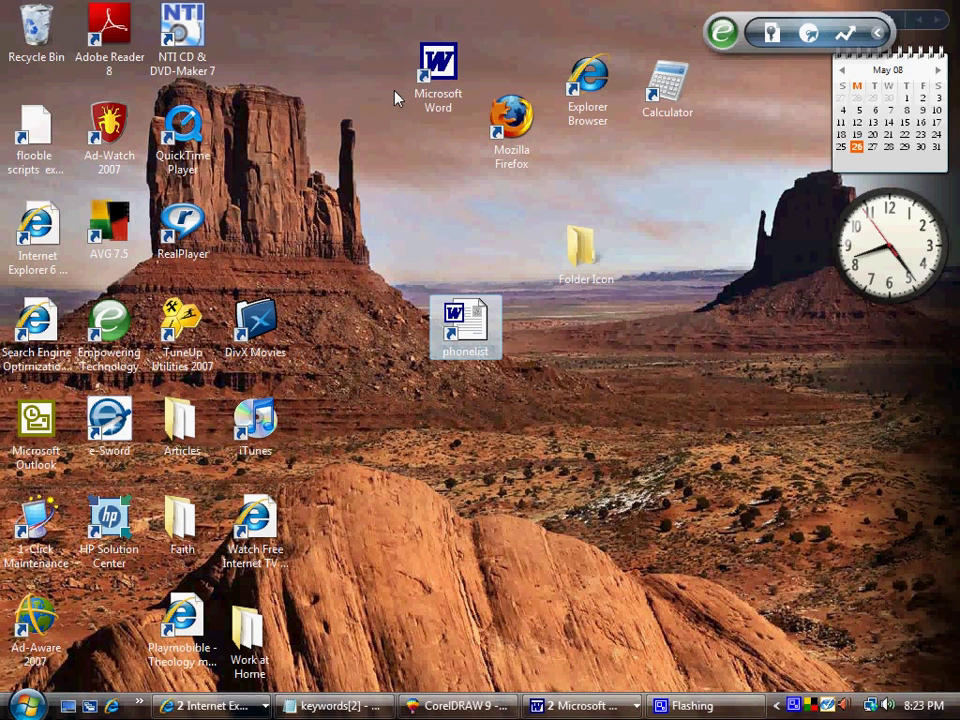
{"action": "left_click", "coordinate": [795, 708]}
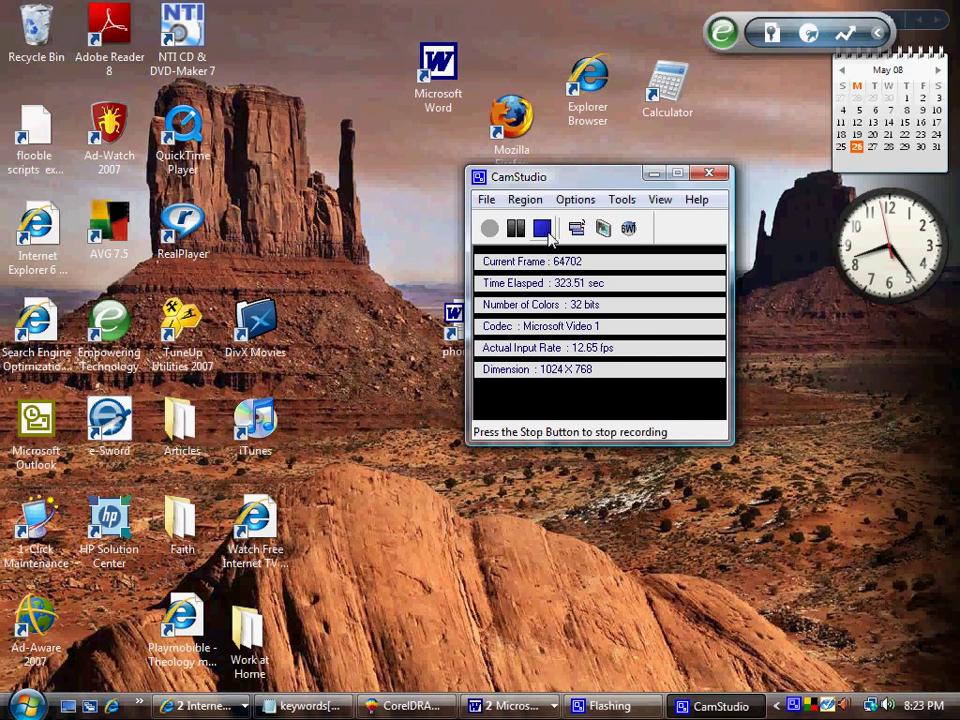